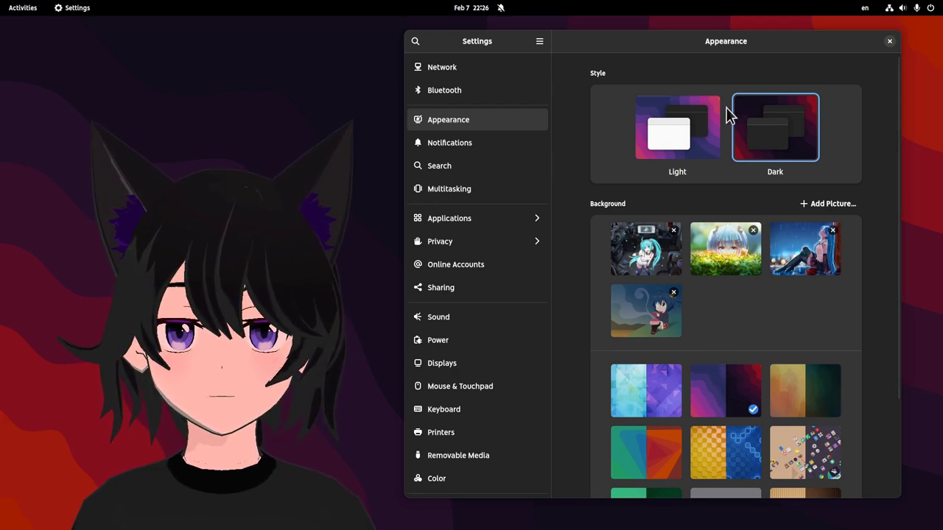
Step: Set the background to the green and orange geometric wallpaper under the Light style, and switch the style back to Dark
{"action": "left_click", "coordinate": [681, 148]}
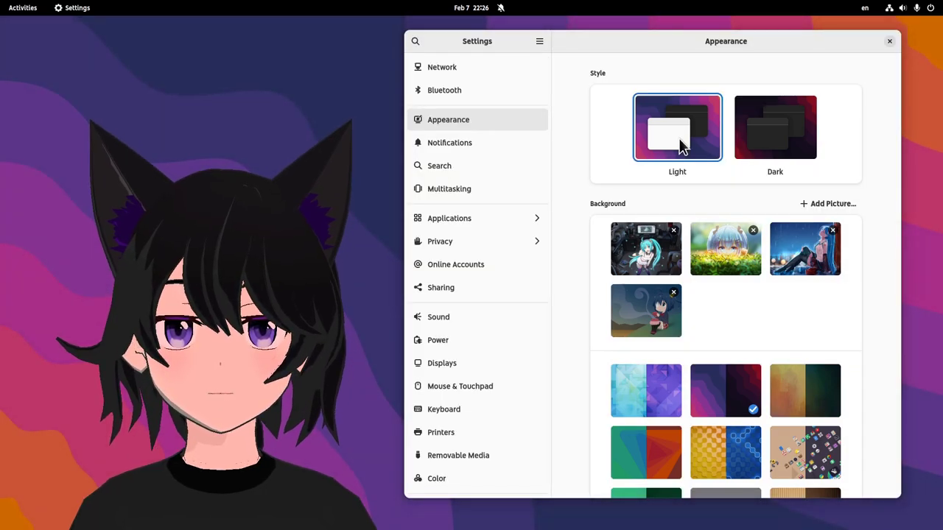
{"action": "left_click", "coordinate": [619, 440]}
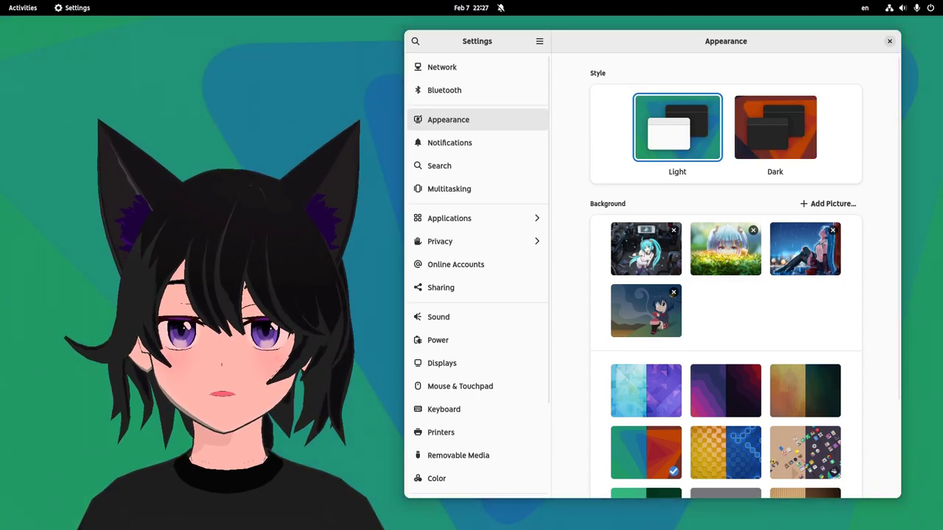
{"action": "left_click", "coordinate": [756, 150]}
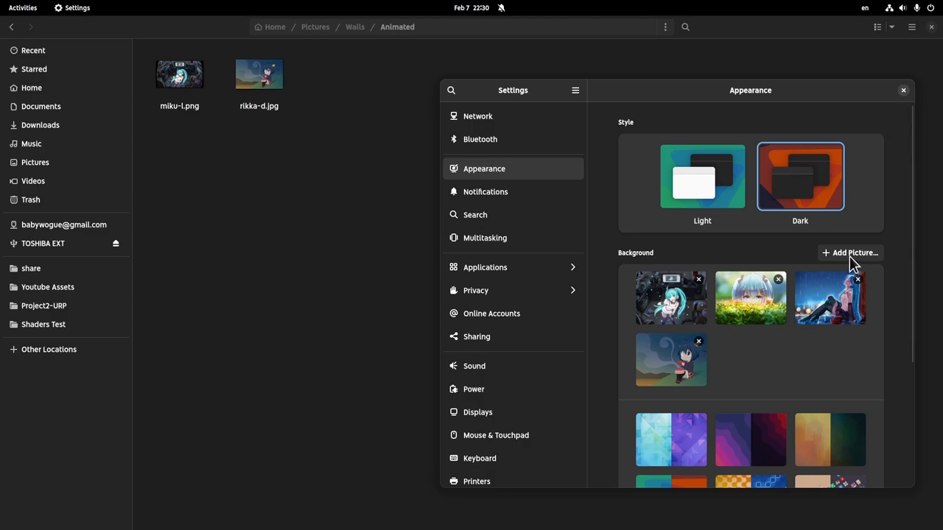
Step: Close Settings and open adwaita.xml.in from the backgrounds folder of the gnome-backgrounds repository in Google Chrome
{"action": "left_click", "coordinate": [903, 91]}
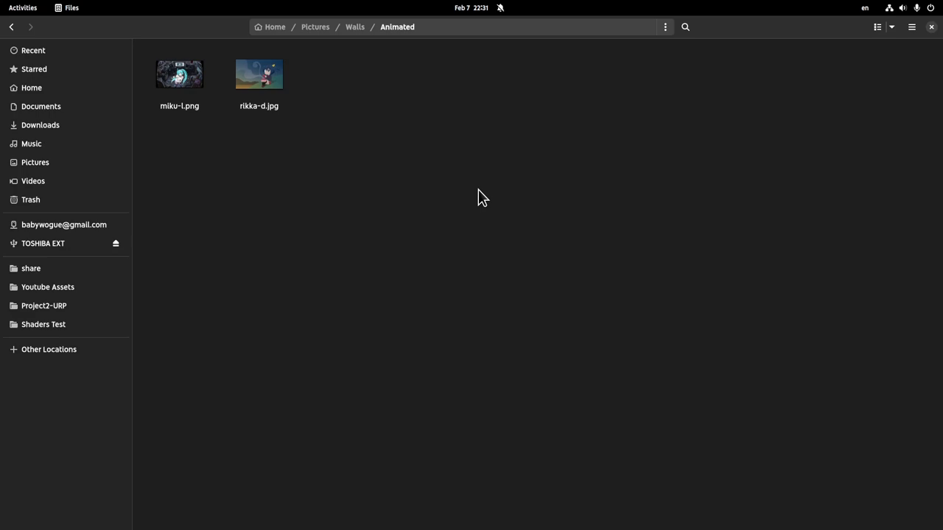
{"action": "key", "text": "alt+Tab"}
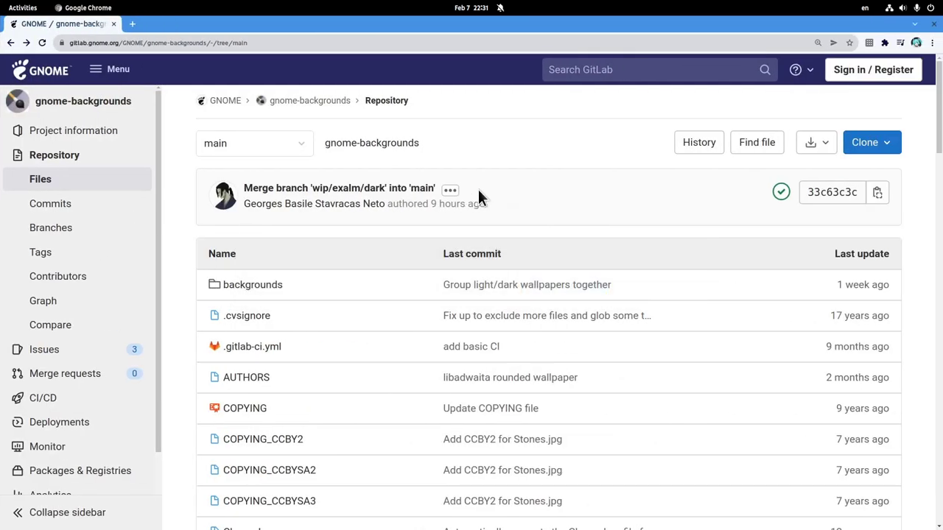
{"action": "left_click", "coordinate": [252, 289]}
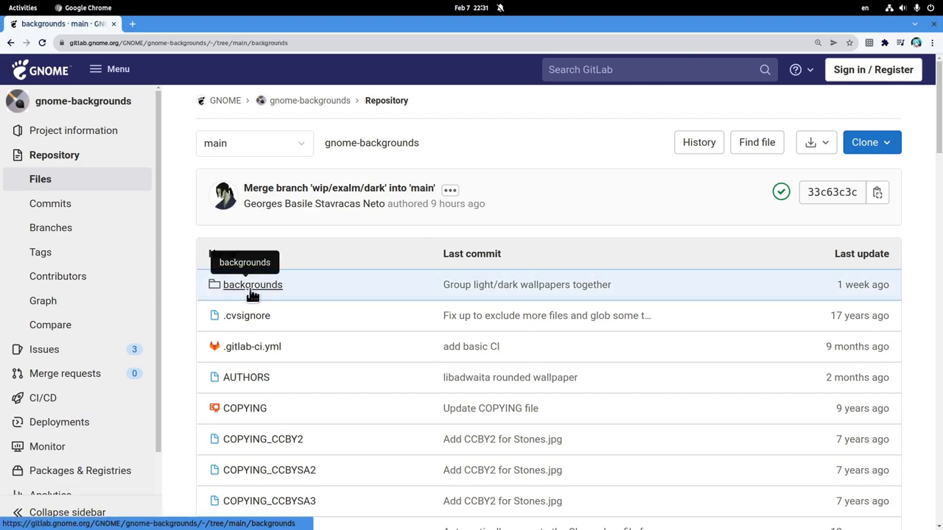
{"action": "scroll", "coordinate": [372, 298], "scroll_direction": "down", "scroll_amount": 2}
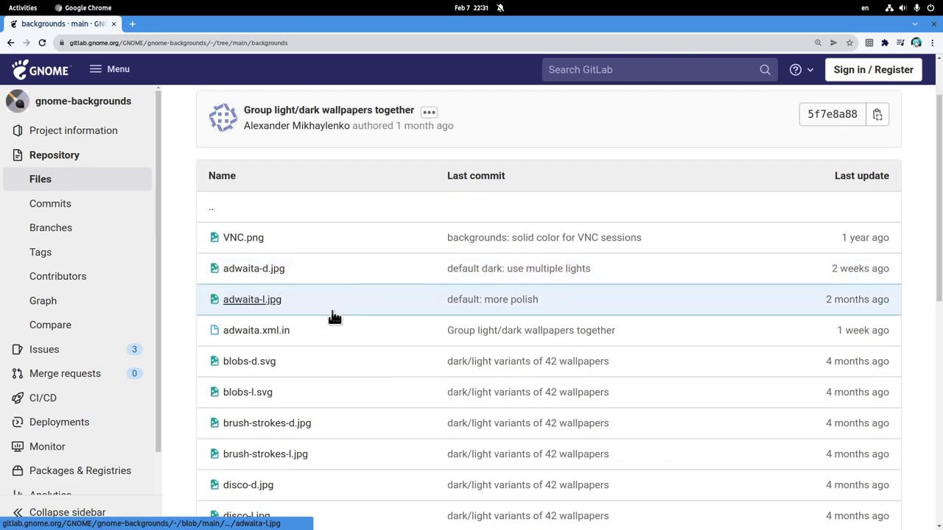
{"action": "left_click", "coordinate": [289, 330]}
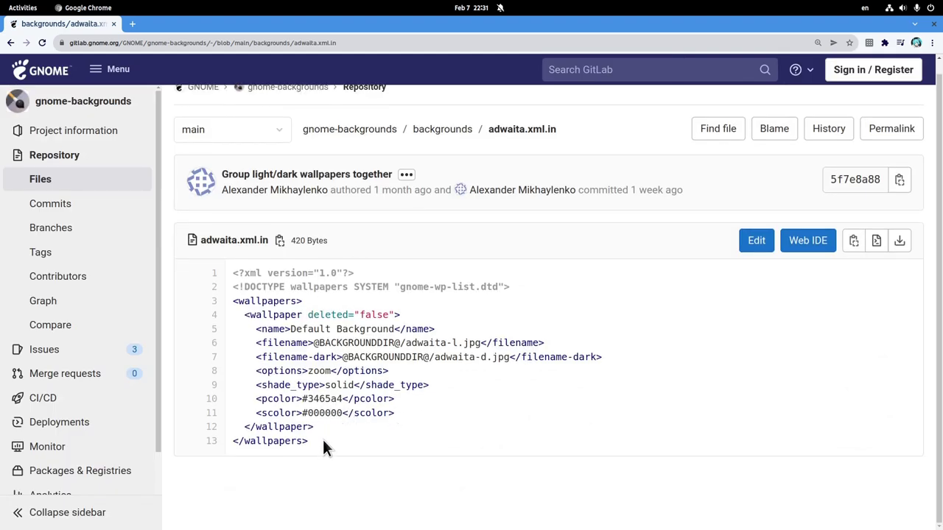
Step: Copy the entire XML code of adwaita.xml.in into a new, maximized Text Editor document
{"action": "left_click_drag", "start_coordinate": [323, 442], "coordinate": [230, 279]}
{"action": "key", "text": "ctrl+c"}
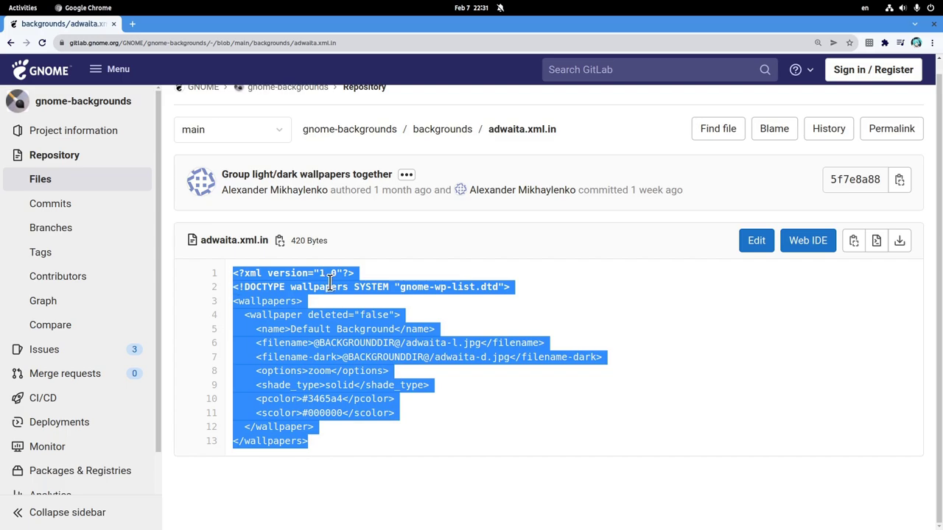
{"action": "key", "text": "super"}
{"action": "type", "text": "text"}
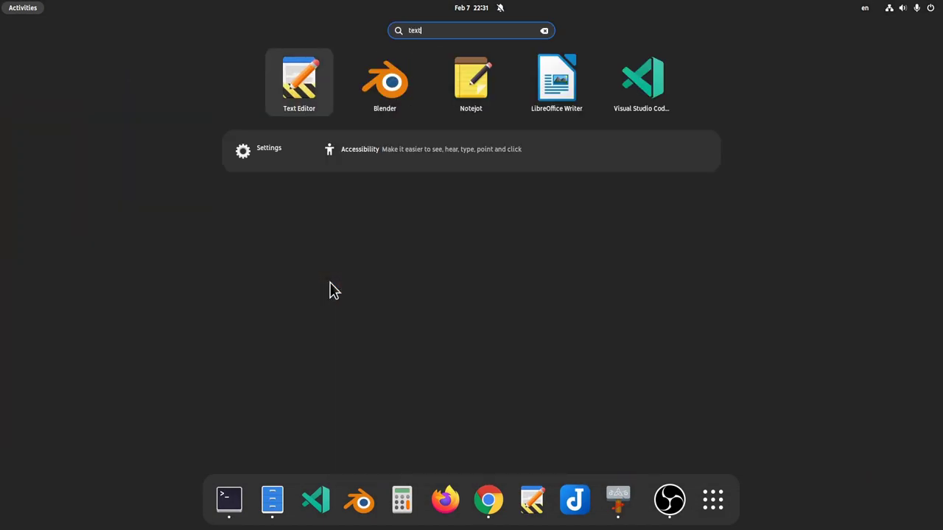
{"action": "key", "text": "Return"}
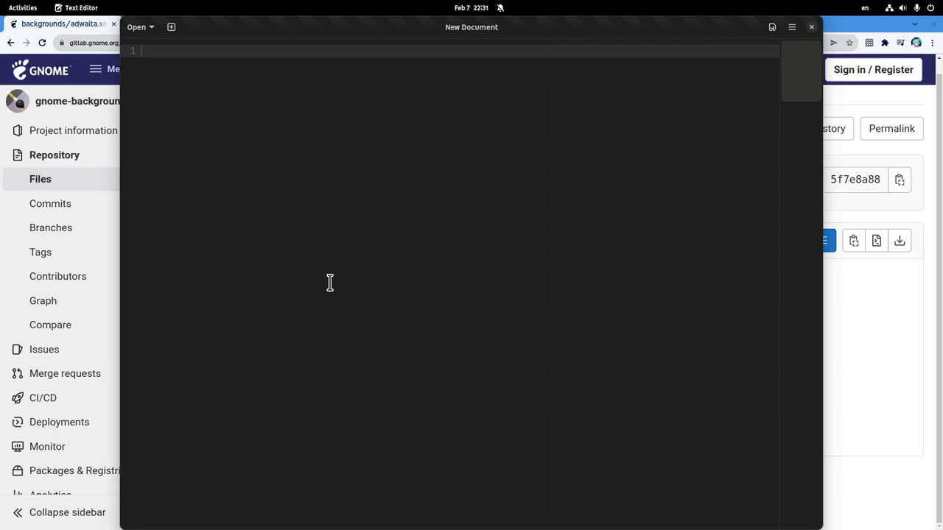
{"action": "key", "text": "super+Up"}
{"action": "key", "text": "ctrl+v"}
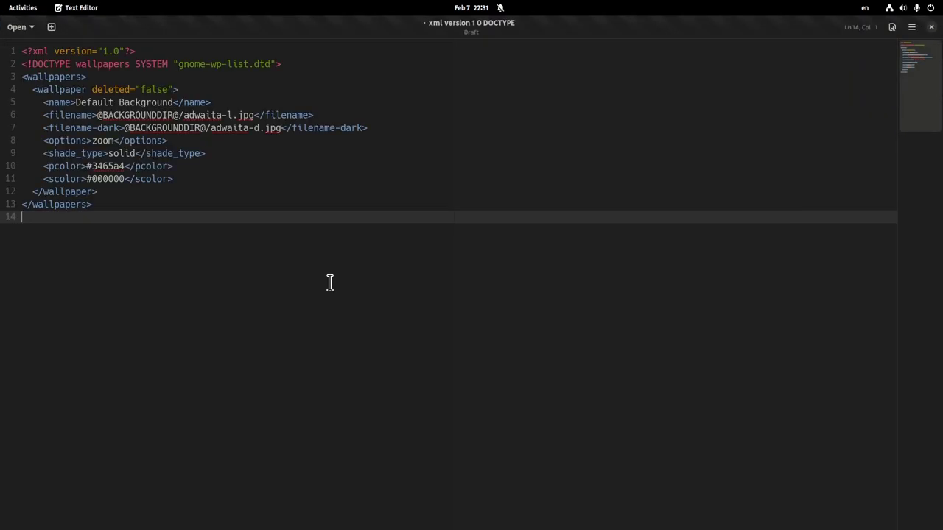
Step: Copy the path of the Animated wallpaper folder, /home/me/Pictures/Walls/Animated/, from the Files app
{"action": "key", "text": "alt+Tab"}
{"action": "key", "text": "ctrl+l"}
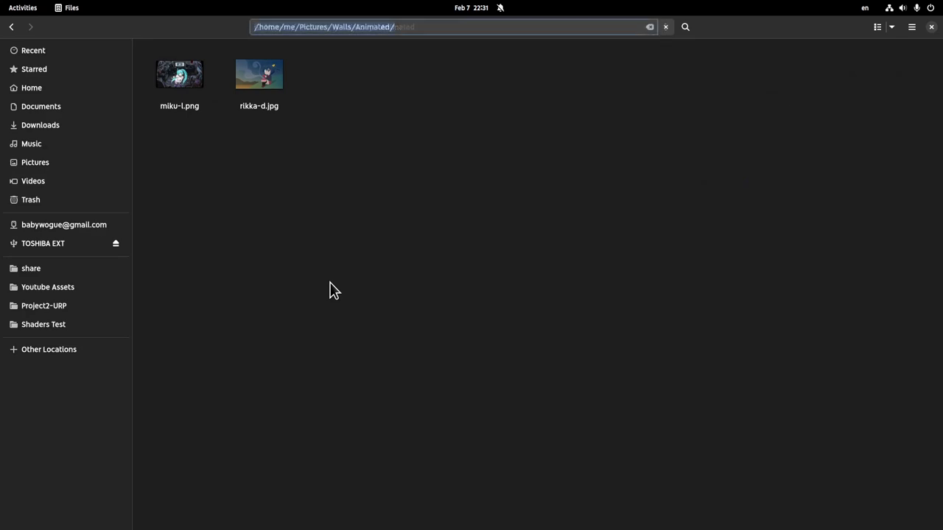
{"action": "triple_click", "coordinate": [392, 28]}
{"action": "key", "text": "ctrl+c"}
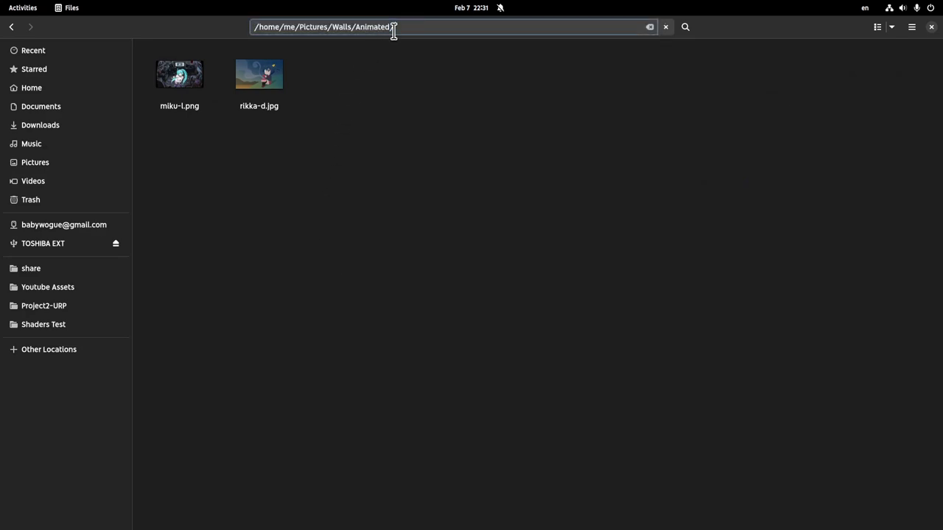
Step: In the Text Editor document, replace the filename value with /home/me/Pictures/Walls/Animated/miku-l.png
{"action": "key", "text": "alt+Tab"}
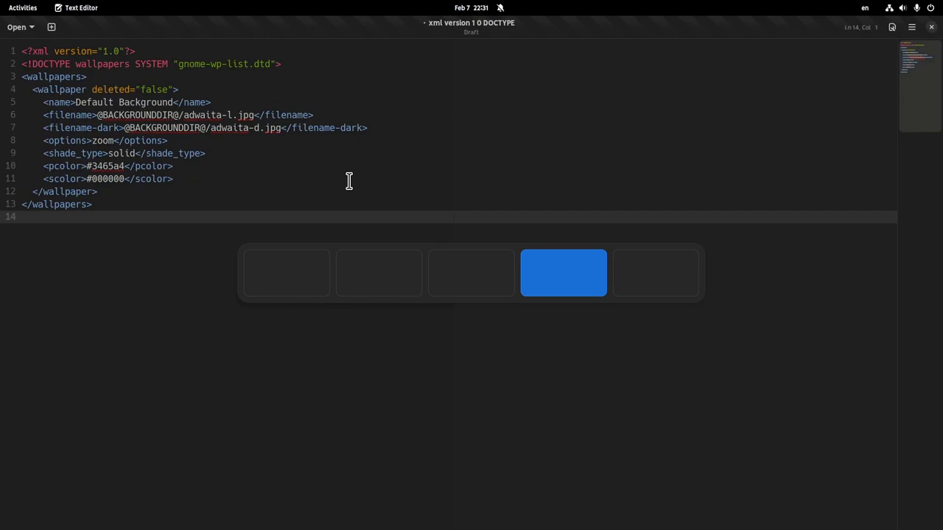
{"action": "left_click", "coordinate": [253, 115]}
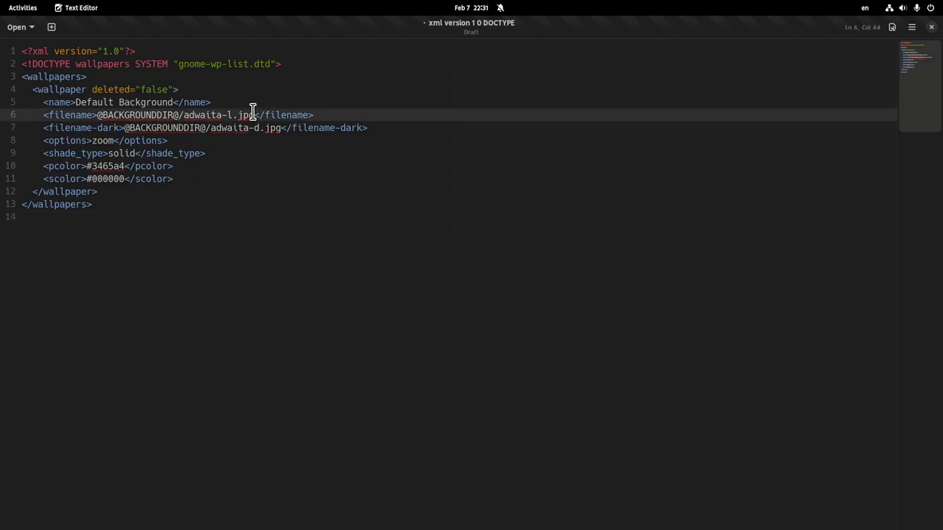
{"action": "key", "text": "shift+Left"}
{"action": "key", "text": "shift+Left"}
{"action": "key", "text": "shift+Left"}
{"action": "key", "text": "shift+Left"}
{"action": "key", "text": "shift+Left"}
{"action": "key", "text": "shift+Left"}
{"action": "key", "text": "shift+Left"}
{"action": "key", "text": "shift+Left"}
{"action": "key", "text": "shift+Left"}
{"action": "key", "text": "shift+Left"}
{"action": "key", "text": "shift+Left"}
{"action": "key", "text": "shift+Left"}
{"action": "key", "text": "shift+Left"}
{"action": "key", "text": "shift+Left"}
{"action": "key", "text": "shift+Left"}
{"action": "key", "text": "shift+Left"}
{"action": "key", "text": "shift+Left"}
{"action": "key", "text": "shift+Left"}
{"action": "key", "text": "shift+Left"}
{"action": "key", "text": "shift+Left"}
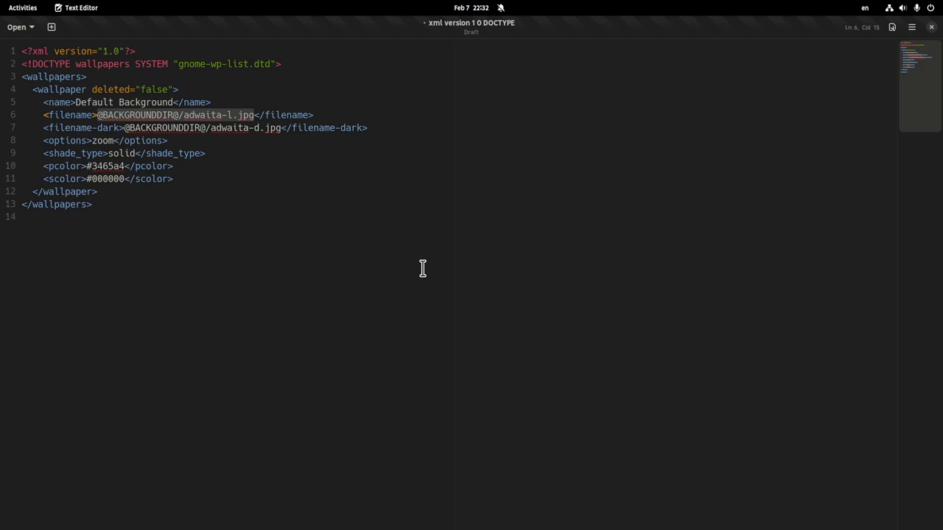
{"action": "key", "text": "ctrl+v"}
{"action": "type", "text": "miku-"}
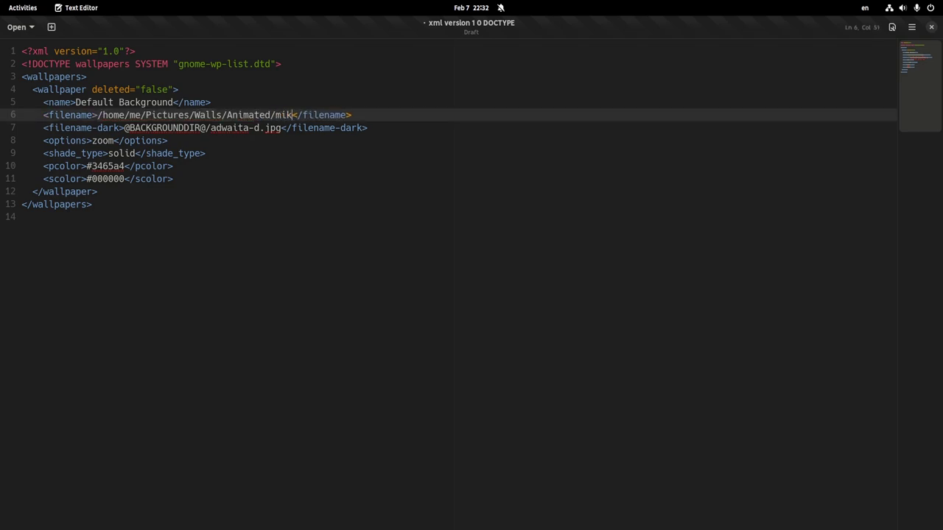
{"action": "type", "text": "l.png"}
Step: Replace the filename-dark value with /home/me/Pictures/Walls/Animated/rikka-d.jpg
{"action": "key", "text": "Down"}
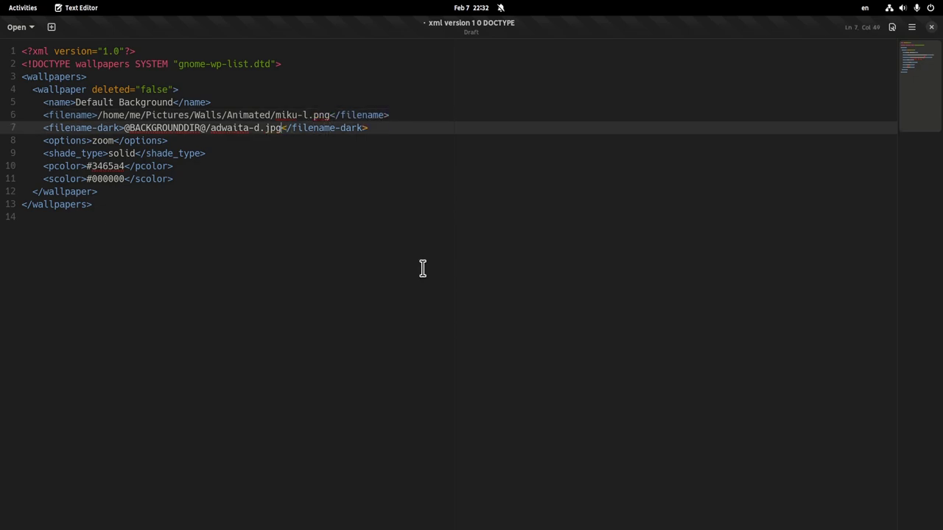
{"action": "key", "text": "BackSpace"}
{"action": "key", "text": "BackSpace"}
{"action": "key", "text": "BackSpace"}
{"action": "key", "text": "BackSpace"}
{"action": "key", "text": "BackSpace"}
{"action": "key", "text": "BackSpace"}
{"action": "key", "text": "BackSpace"}
{"action": "key", "text": "BackSpace"}
{"action": "key", "text": "BackSpace"}
{"action": "key", "text": "BackSpace"}
{"action": "key", "text": "BackSpace"}
{"action": "key", "text": "BackSpace"}
{"action": "key", "text": "BackSpace"}
{"action": "key", "text": "BackSpace"}
{"action": "key", "text": "BackSpace"}
{"action": "key", "text": "BackSpace"}
{"action": "key", "text": "BackSpace"}
{"action": "key", "text": "BackSpace"}
{"action": "key", "text": "BackSpace"}
{"action": "key", "text": "BackSpace"}
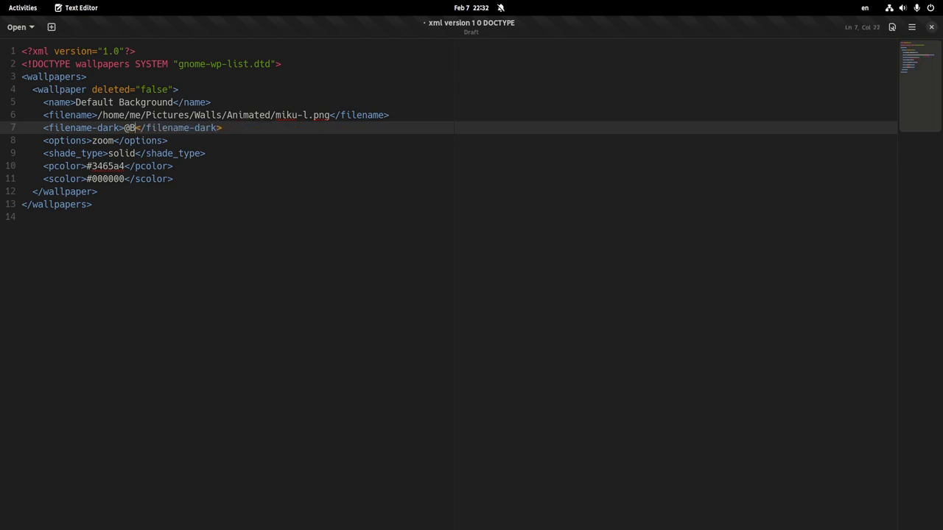
{"action": "key", "text": "BackSpace"}
{"action": "key", "text": "BackSpace"}
{"action": "key", "text": "ctrl+v"}
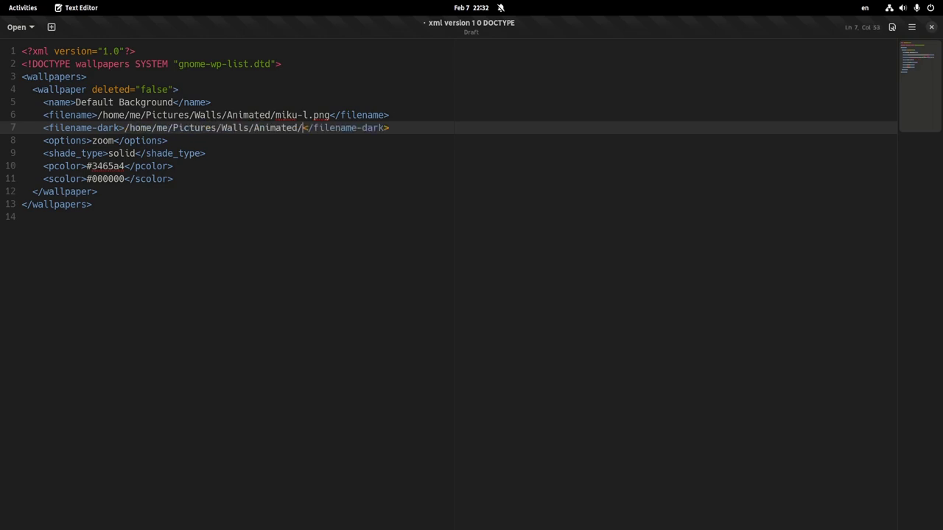
{"action": "type", "text": "rikka-d.jpg"}
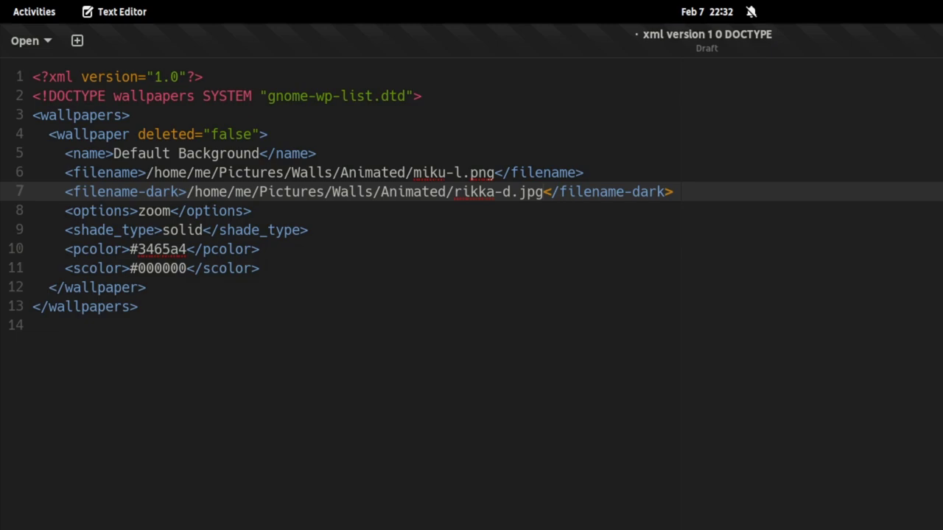
Step: In the Files app, create a folder named gnome-background-properties inside .local/share and open it
{"action": "key", "text": "alt+Tab"}
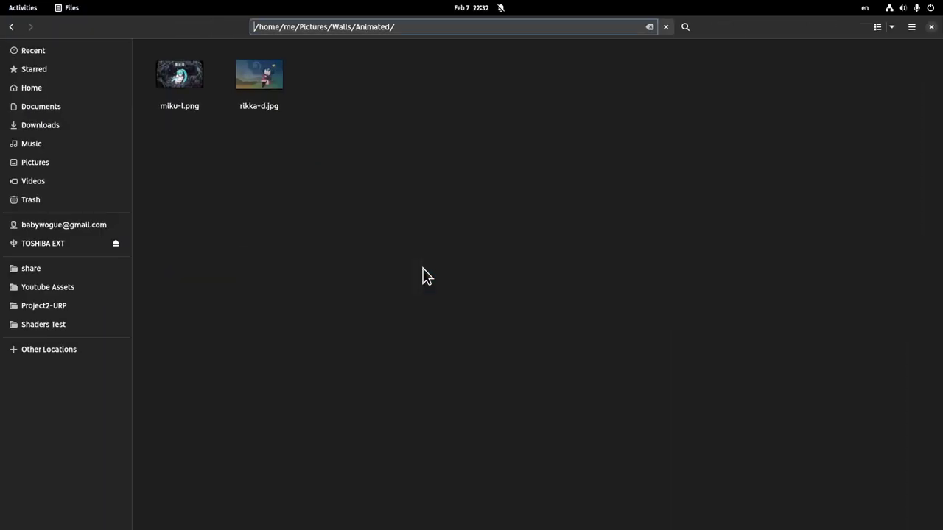
{"action": "left_click", "coordinate": [69, 271]}
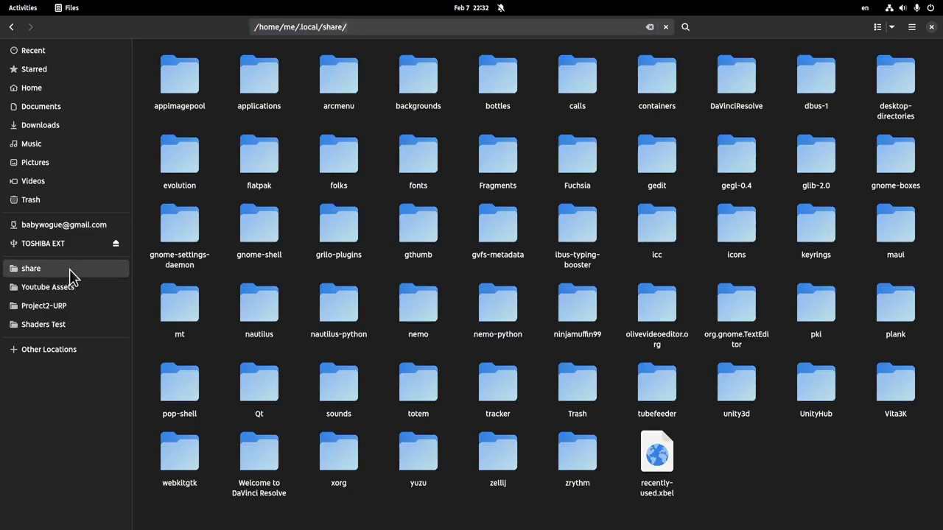
{"action": "right_click", "coordinate": [463, 122]}
{"action": "left_click", "coordinate": [486, 138]}
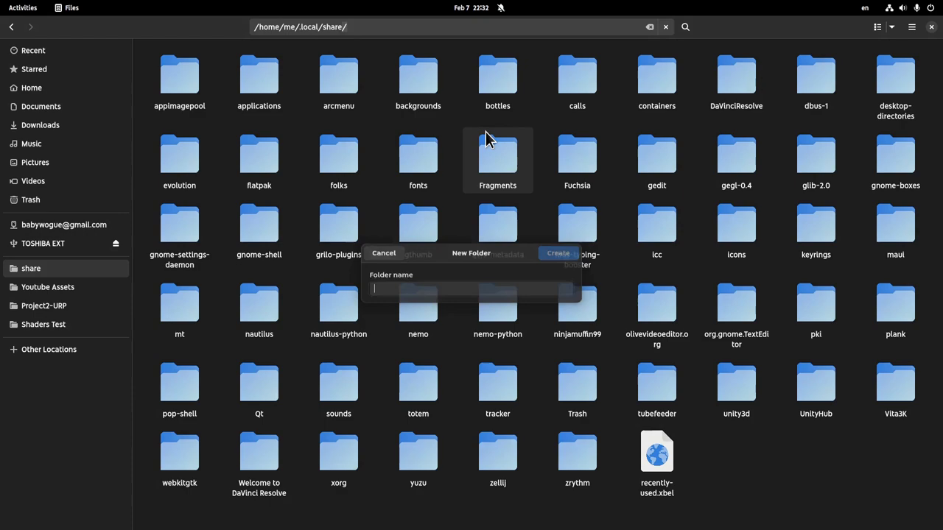
{"action": "type", "text": "gnome"}
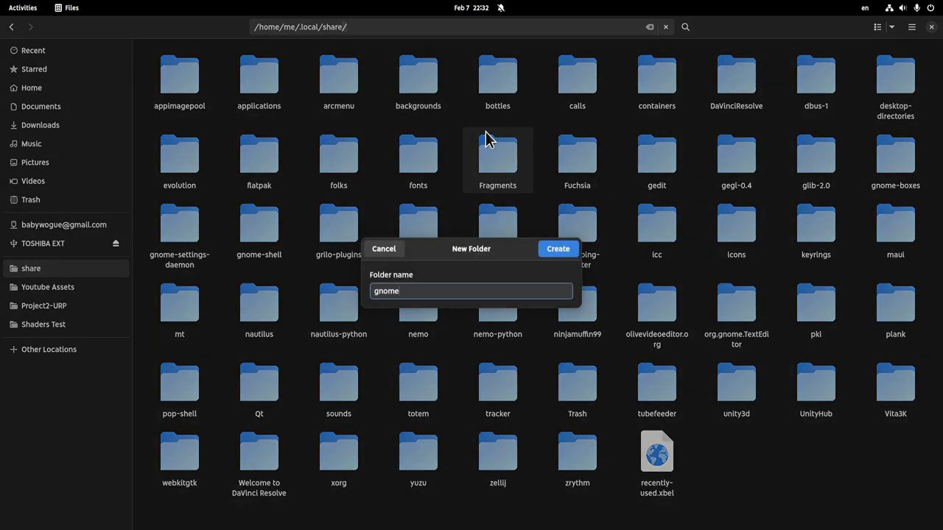
{"action": "type", "text": "-background-properties"}
{"action": "key", "text": "Return"}
{"action": "key", "text": "Return"}
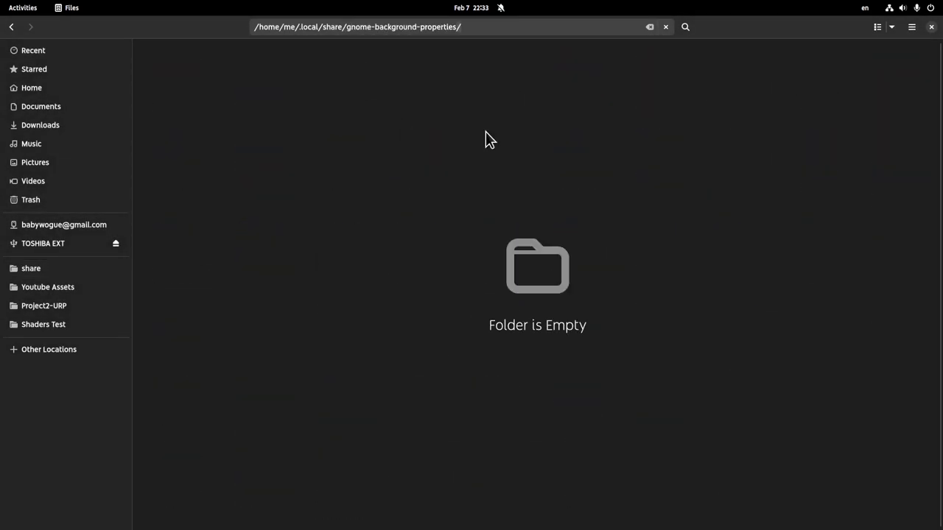
Step: Save the Text Editor document as mybg.xml in the .local/share/gnome-background-properties folder
{"action": "key", "text": "alt+Tab"}
{"action": "key", "text": "alt+Tab"}
{"action": "key", "text": "alt+Tab"}
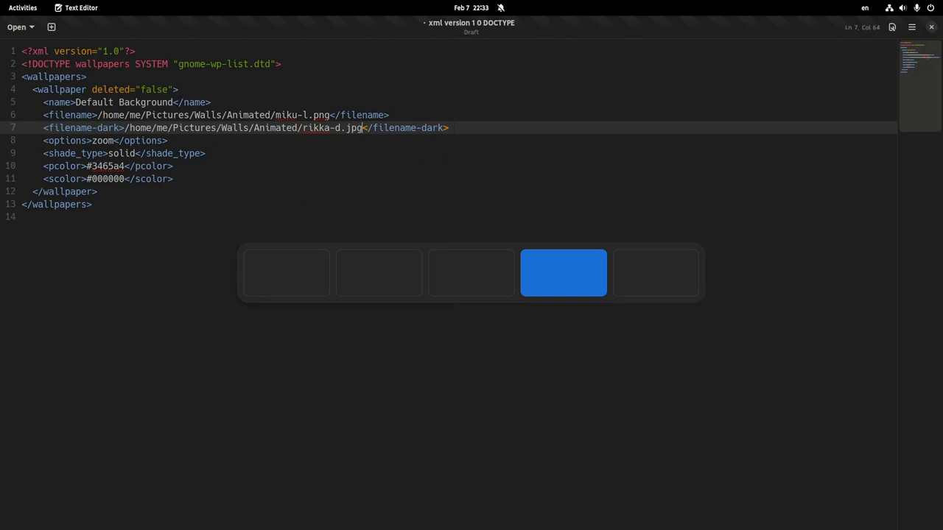
{"action": "key", "text": "ctrl+s"}
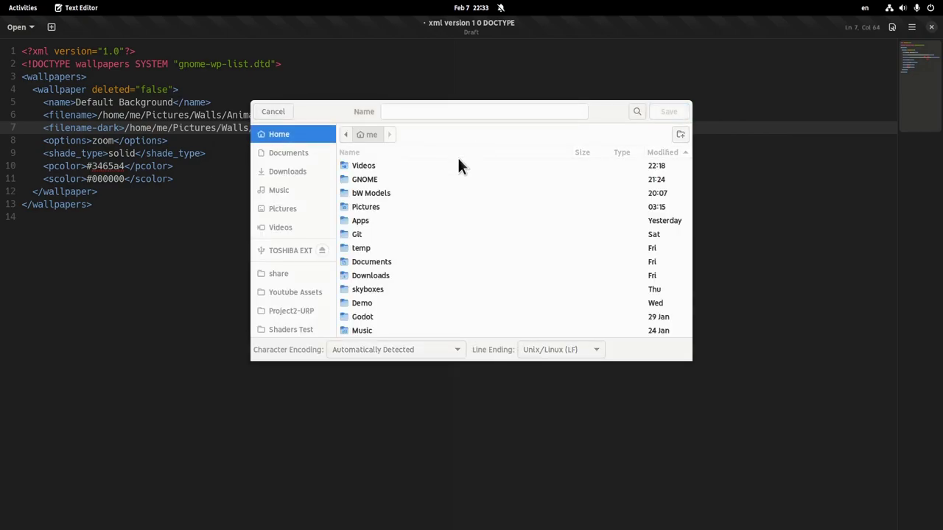
{"action": "left_click", "coordinate": [279, 274]}
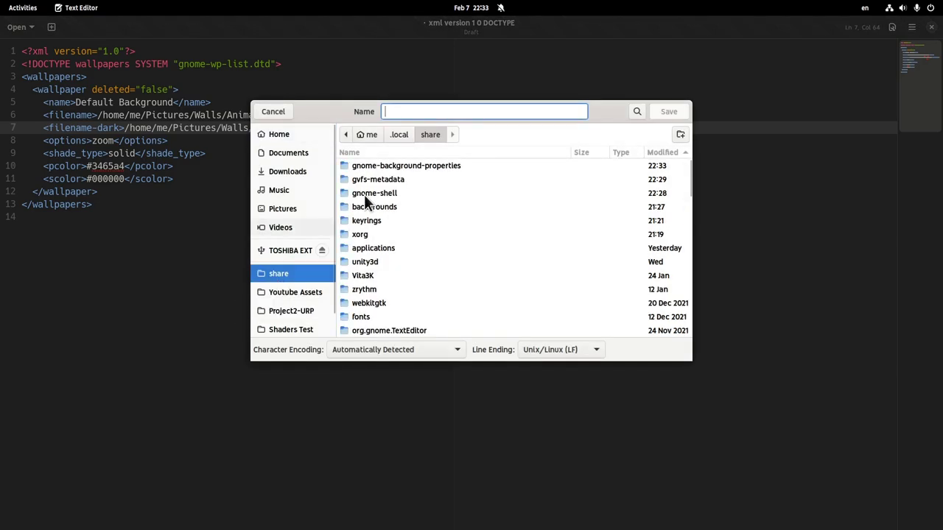
{"action": "double_click", "coordinate": [445, 165]}
{"action": "left_click", "coordinate": [440, 111]}
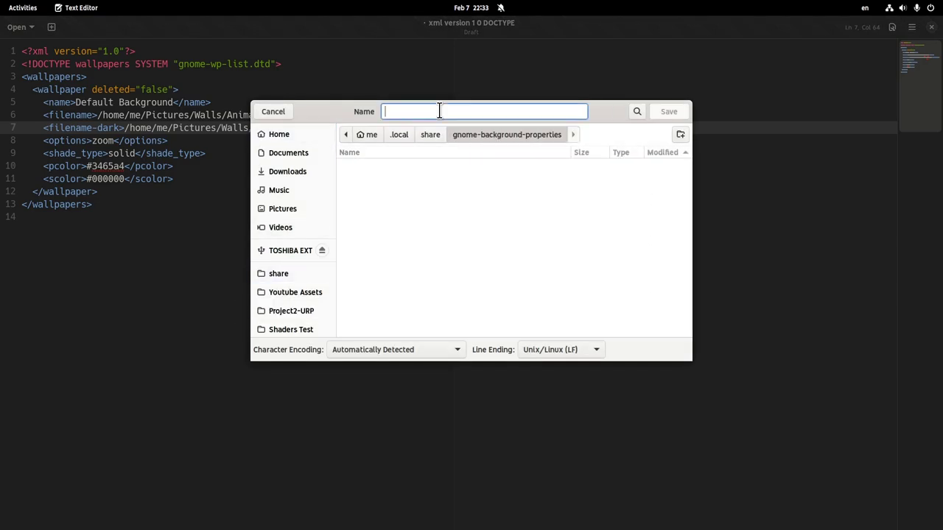
{"action": "type", "text": "mybg"}
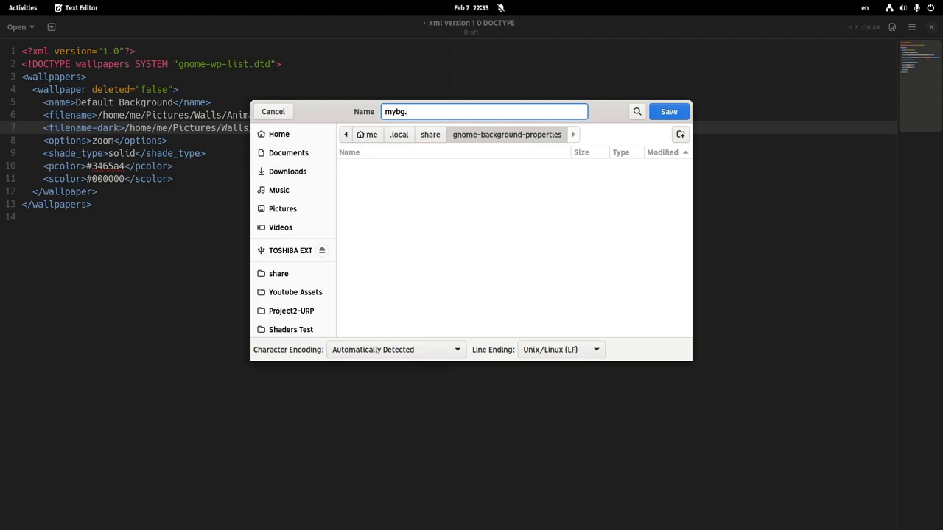
{"action": "type", "text": ".xml"}
{"action": "left_click", "coordinate": [680, 116]}
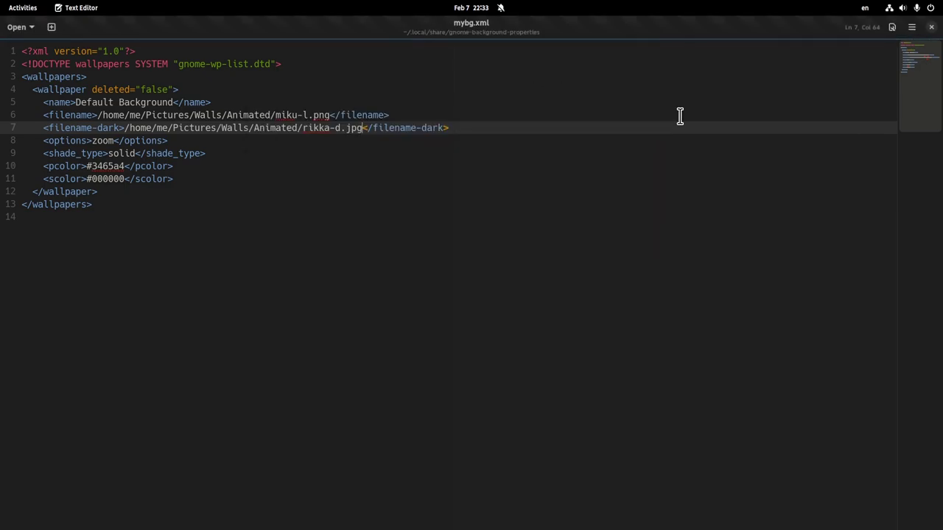
Step: On an empty workspace, open the background settings and apply the custom wallpaper pair combining the miku-l and rikka-d images
{"action": "key", "text": "super"}
{"action": "key", "text": "super+Page_Down"}
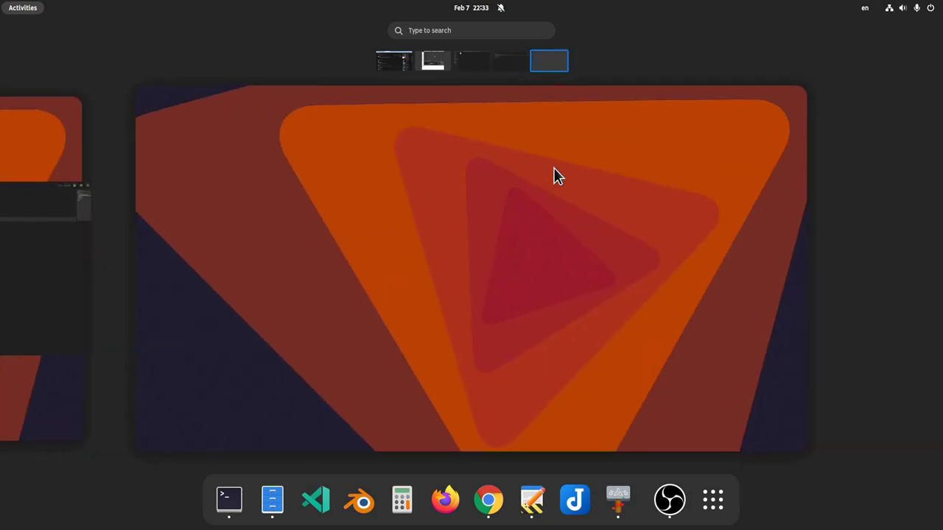
{"action": "left_click", "coordinate": [556, 175]}
{"action": "right_click", "coordinate": [554, 173]}
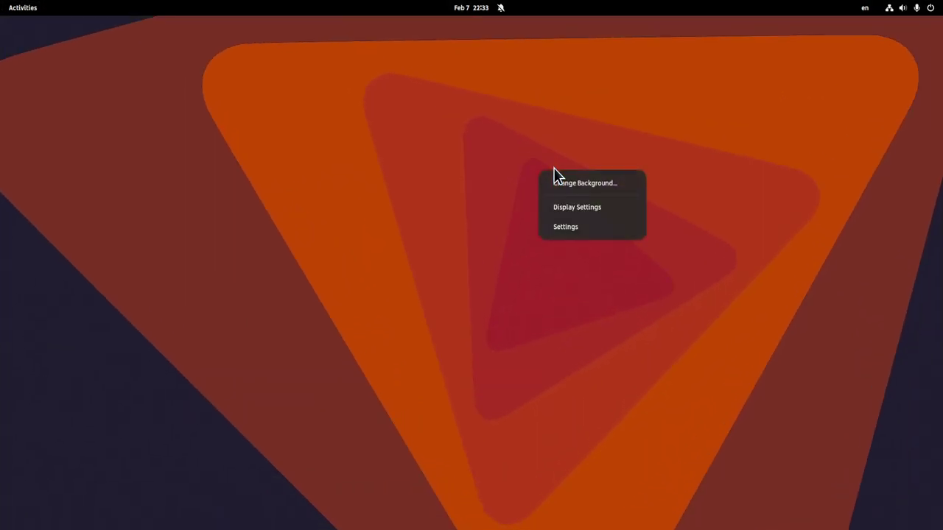
{"action": "left_click", "coordinate": [607, 188]}
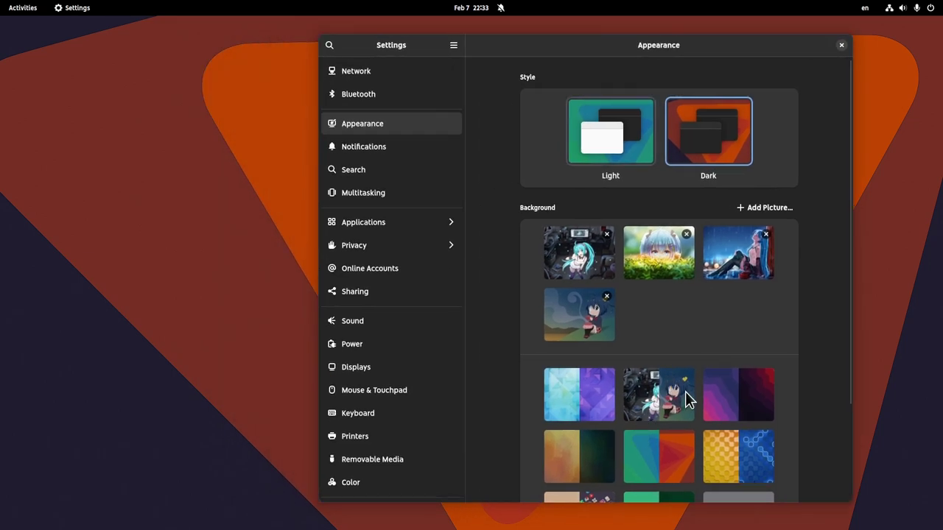
{"action": "left_click", "coordinate": [675, 395]}
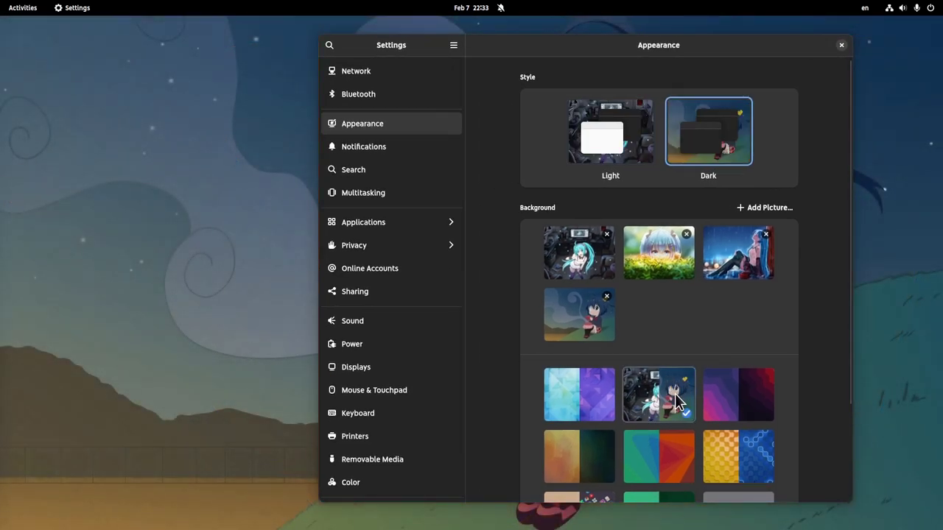
Step: Narrow the Settings window to expose the desktop, then test the wallpaper pair by switching the style to Light, Dark and Light again
{"action": "left_click_drag", "start_coordinate": [316, 267], "coordinate": [586, 274]}
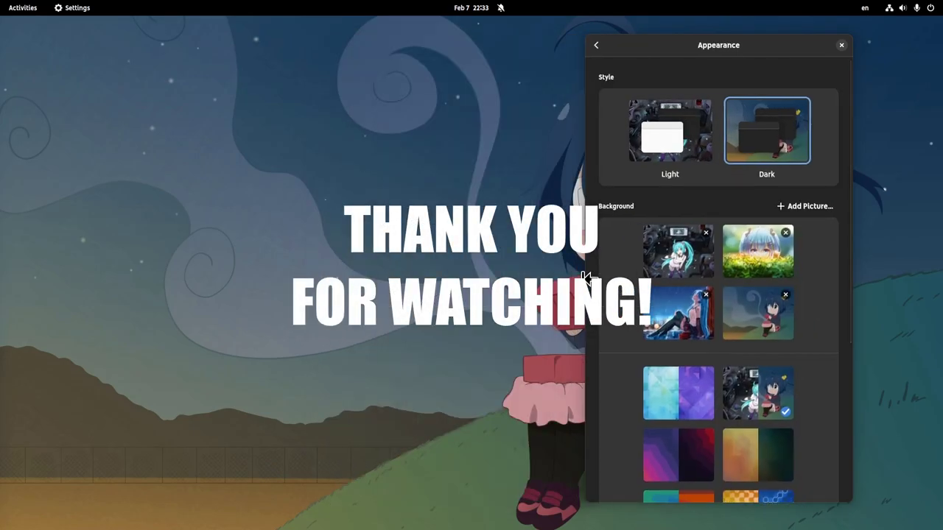
{"action": "left_click", "coordinate": [673, 143]}
{"action": "left_click", "coordinate": [783, 140]}
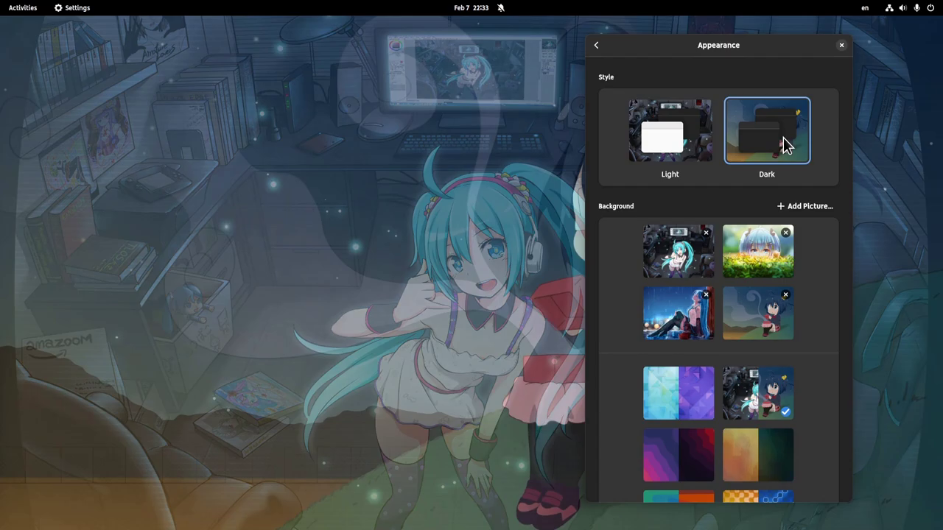
{"action": "left_click", "coordinate": [688, 151]}
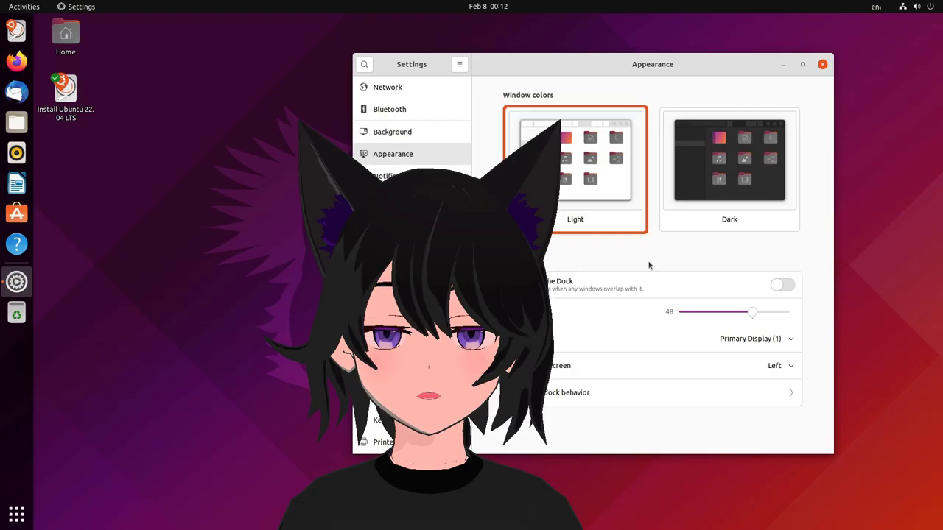
Step: In the Ubuntu 22.04 Appearance settings, switch the window colors to Dark and back to Light
{"action": "left_click", "coordinate": [707, 207]}
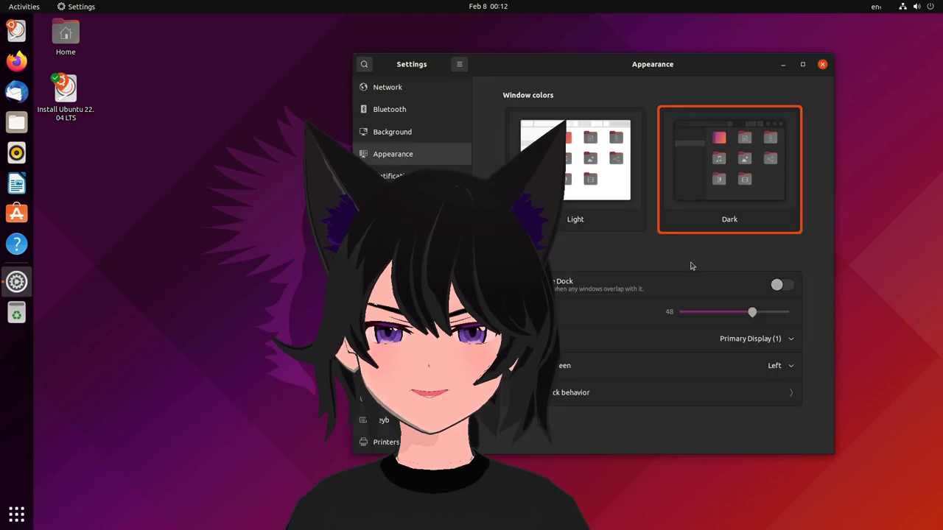
{"action": "left_click", "coordinate": [574, 166]}
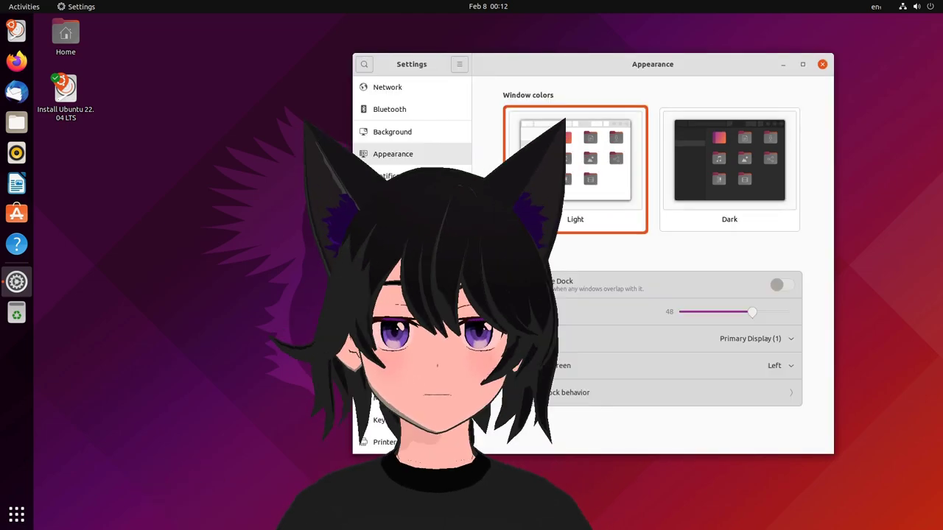